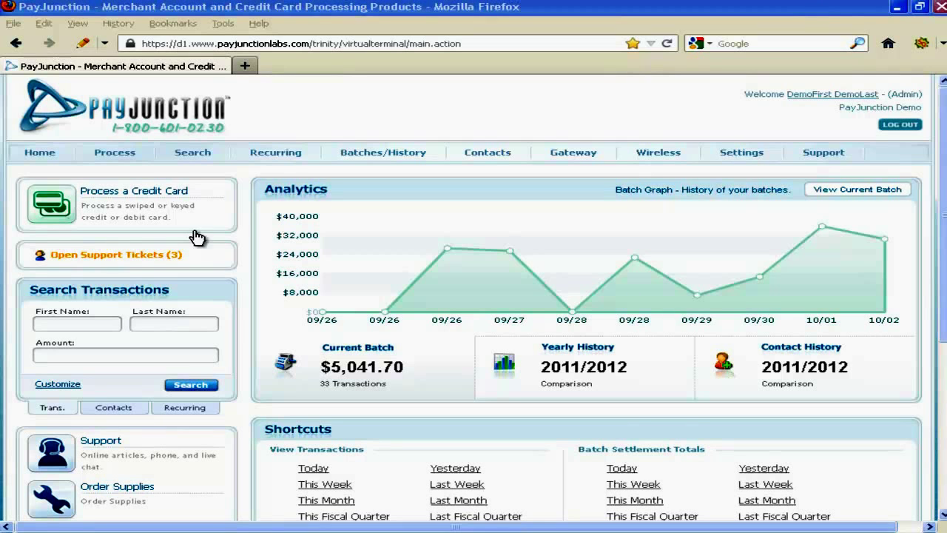
# Close the support options and return to the dashboard.
pyautogui.moveTo(153, 160)
pyautogui.moveTo(113, 152)
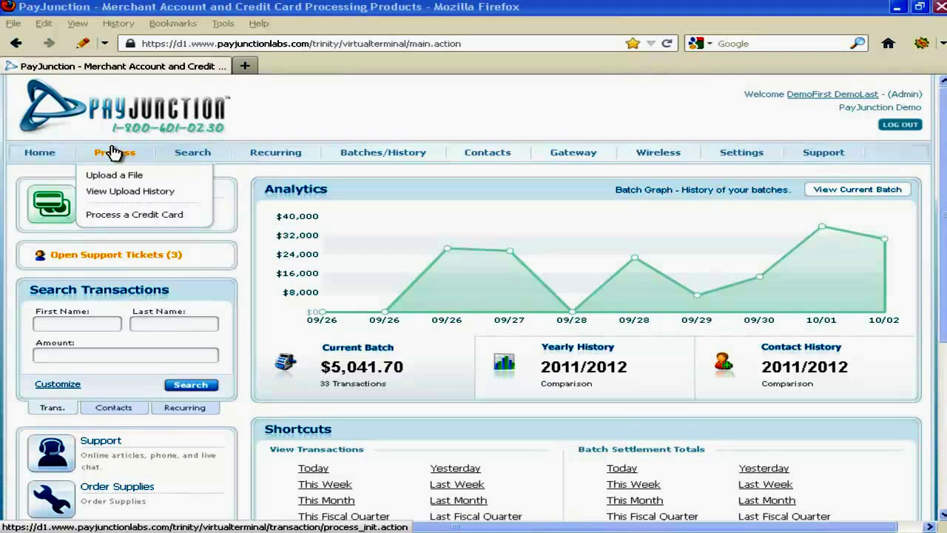
pyautogui.moveTo(213, 159)
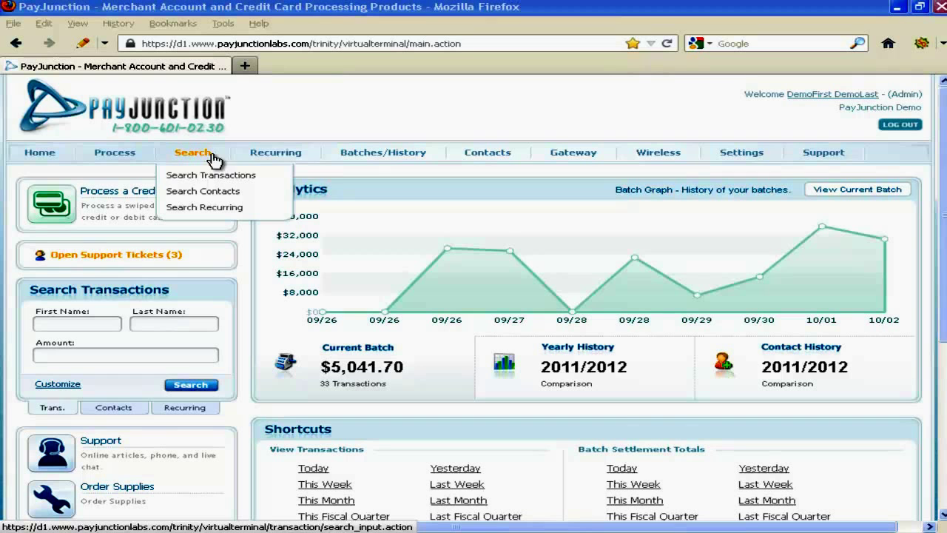
pyautogui.moveTo(279, 156)
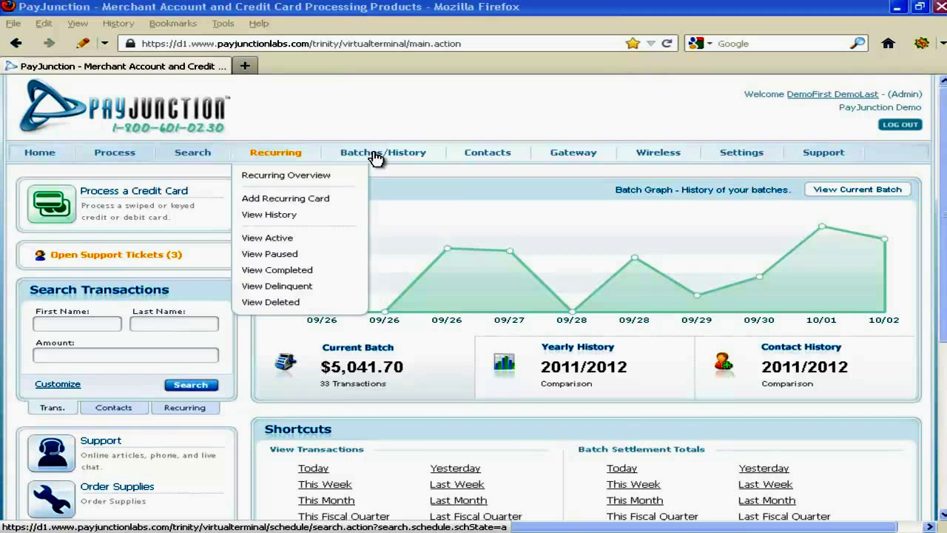
pyautogui.moveTo(376, 158)
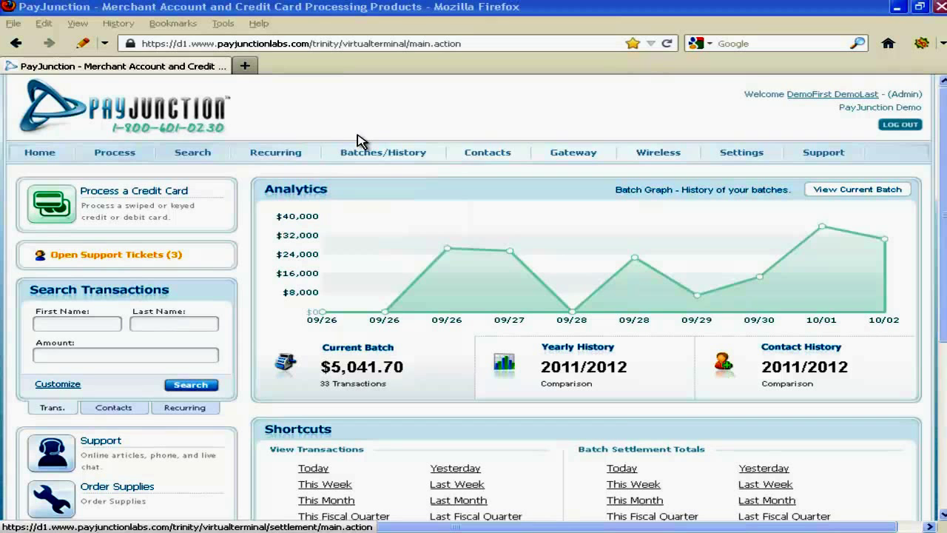
pyautogui.moveTo(497, 157)
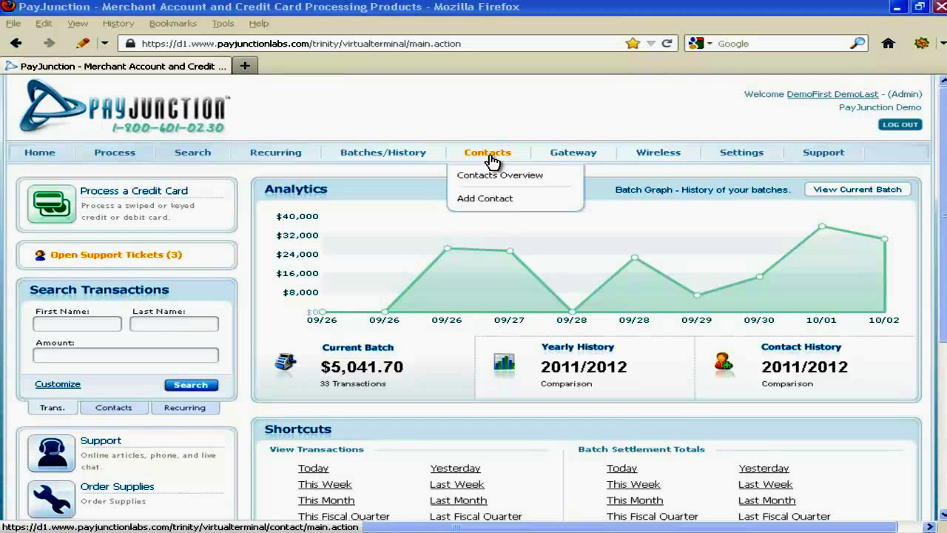
pyautogui.moveTo(582, 148)
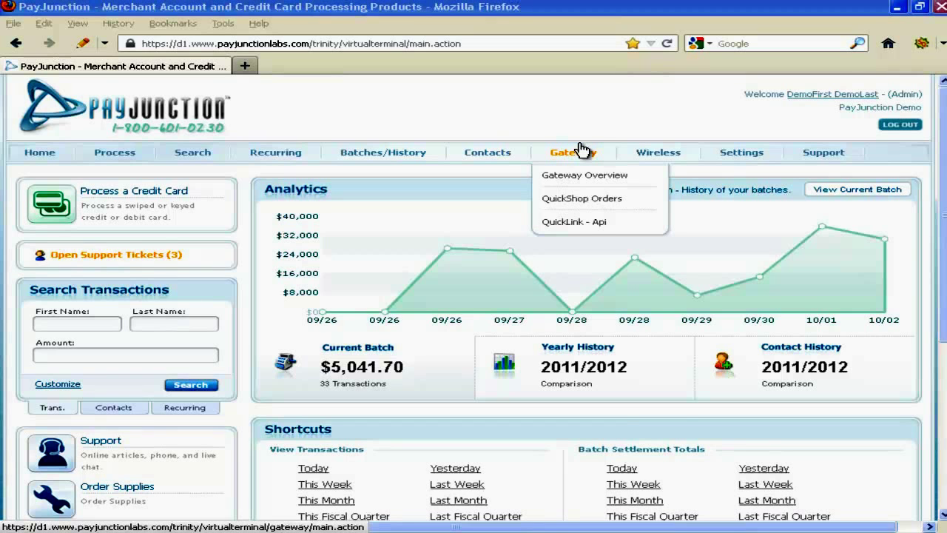
pyautogui.moveTo(658, 154)
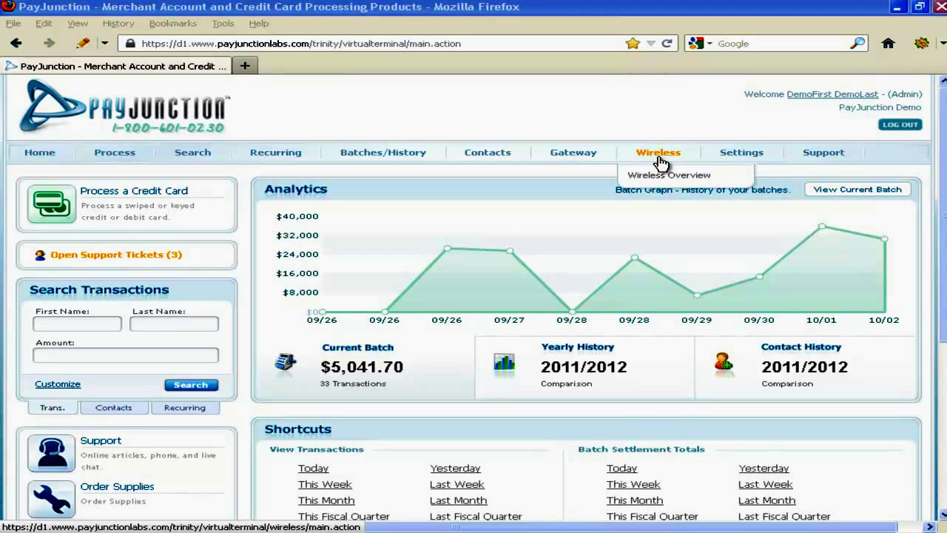
pyautogui.moveTo(744, 154)
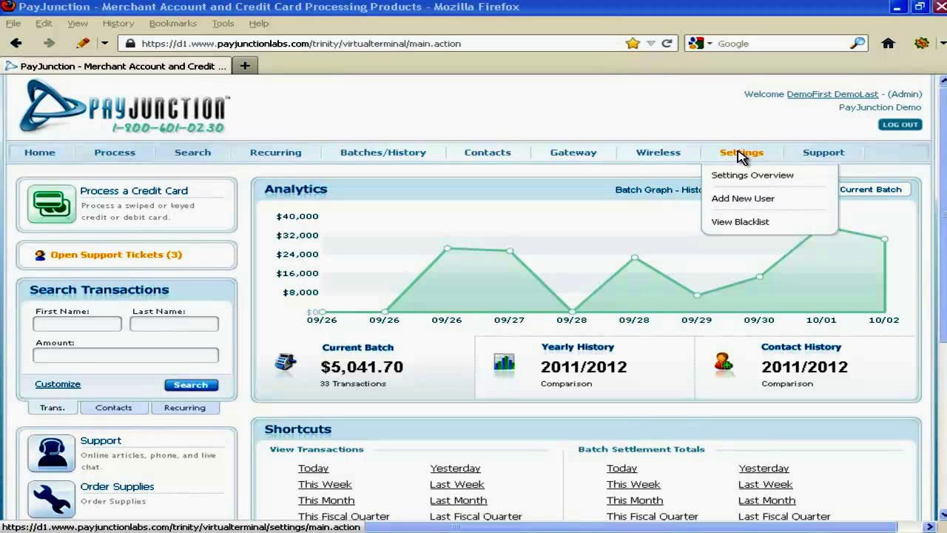
pyautogui.moveTo(820, 158)
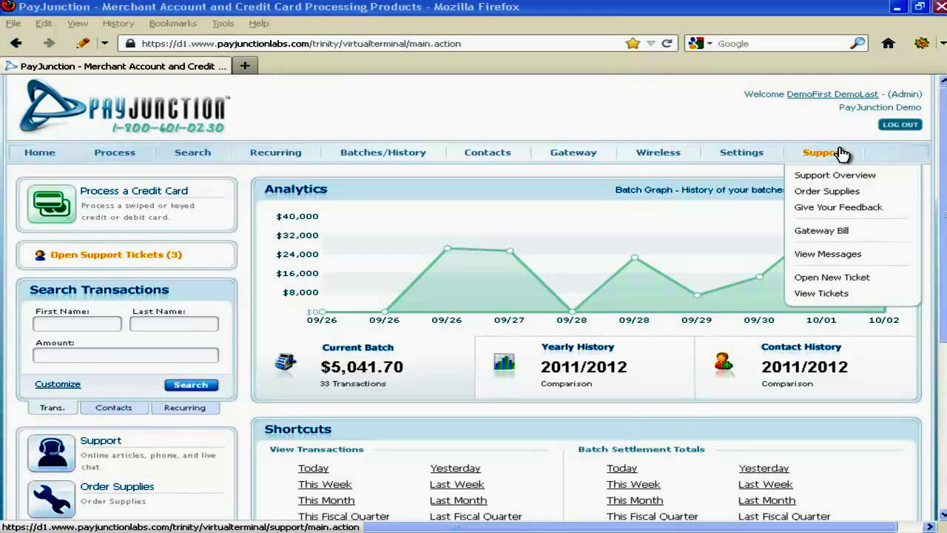
pyautogui.click(836, 279)
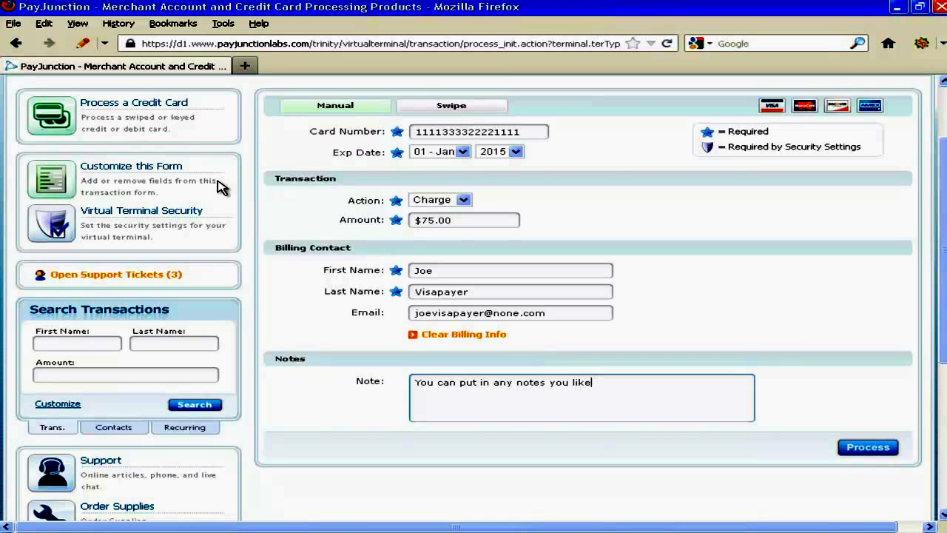
# Replace the card number's leading 1s with 4444, leaving the remaining digits unchanged.
pyautogui.click(415, 127)
pyautogui.press('Delete')
pyautogui.press('Delete')
pyautogui.press('Delete')
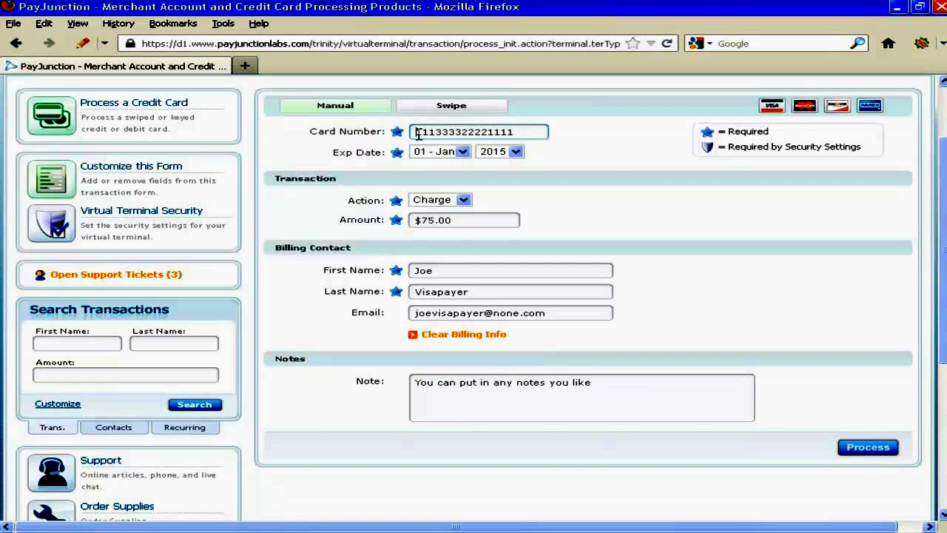
pyautogui.press('Delete')
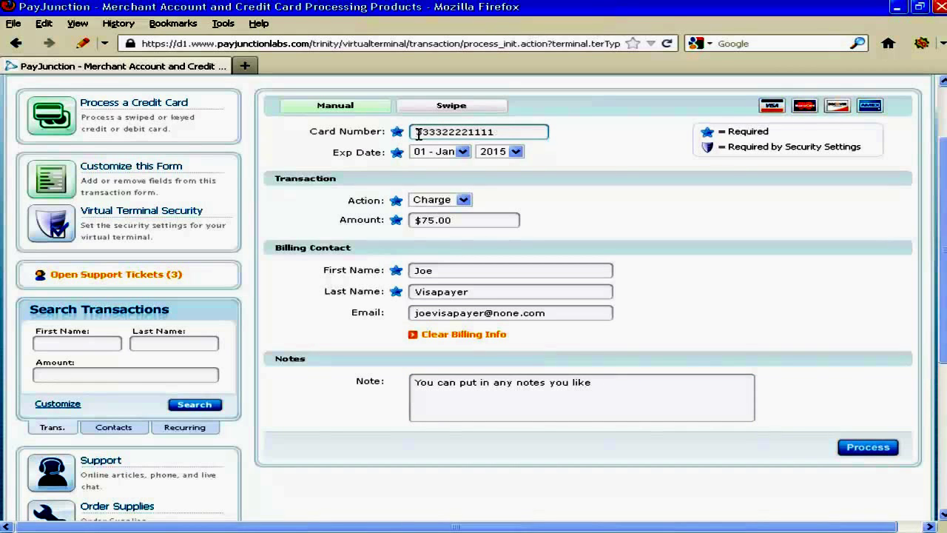
pyautogui.write('4444')
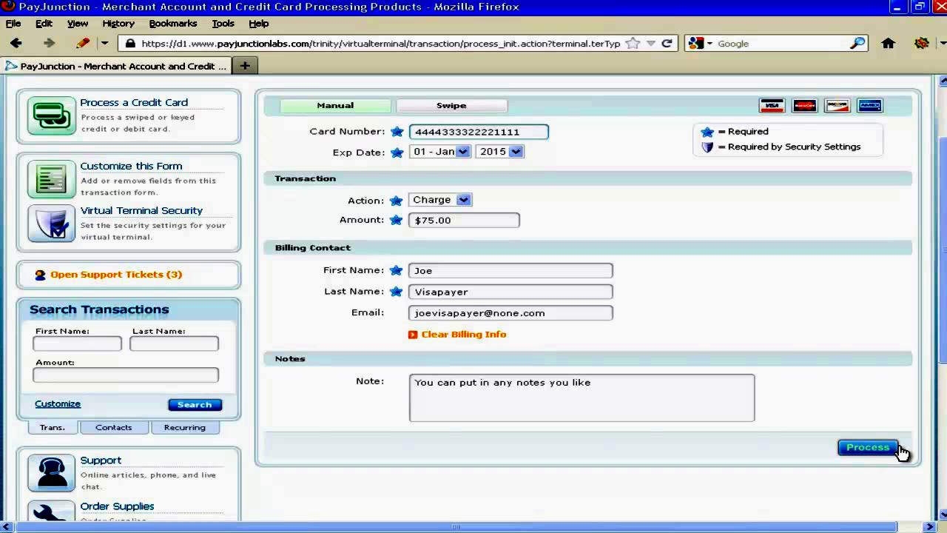
pyautogui.click(869, 447)
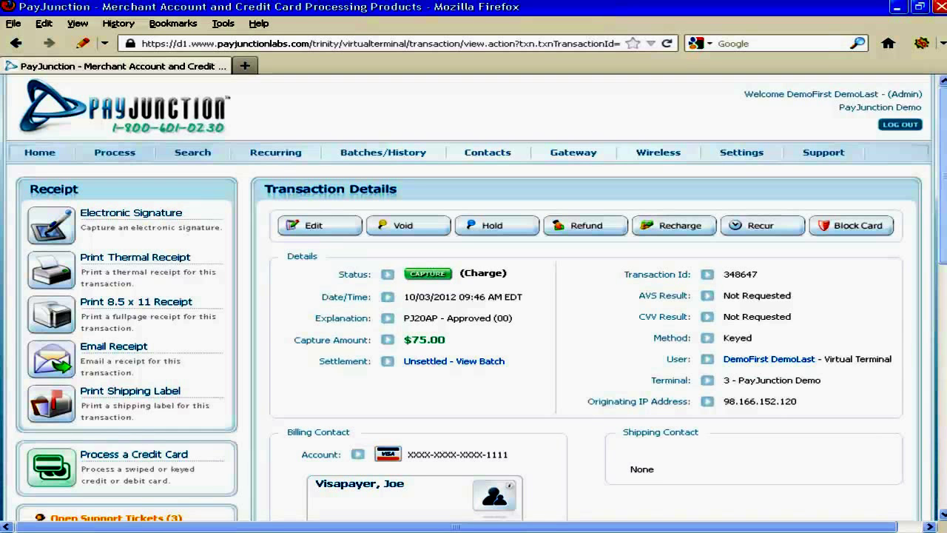
pyautogui.moveTo(943, 225); pyautogui.dragTo(944, 195)
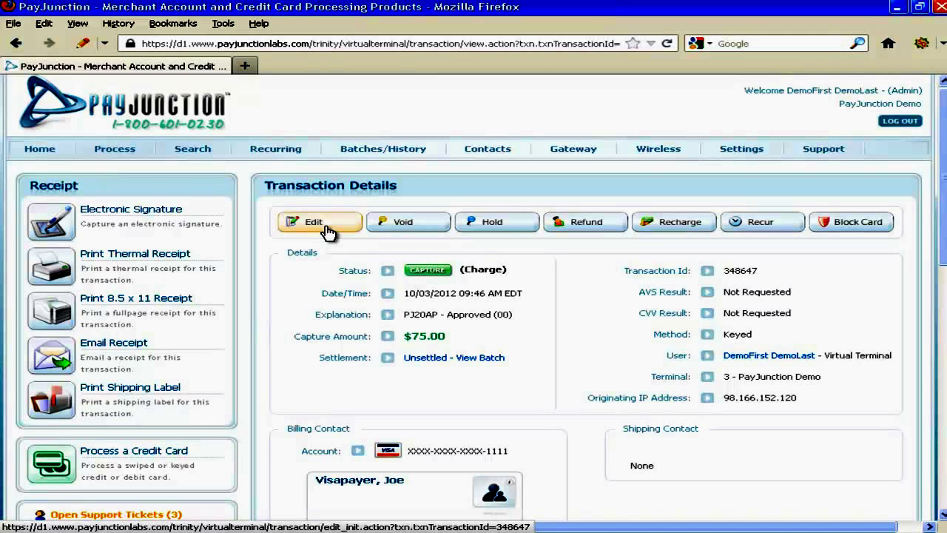
pyautogui.click(326, 231)
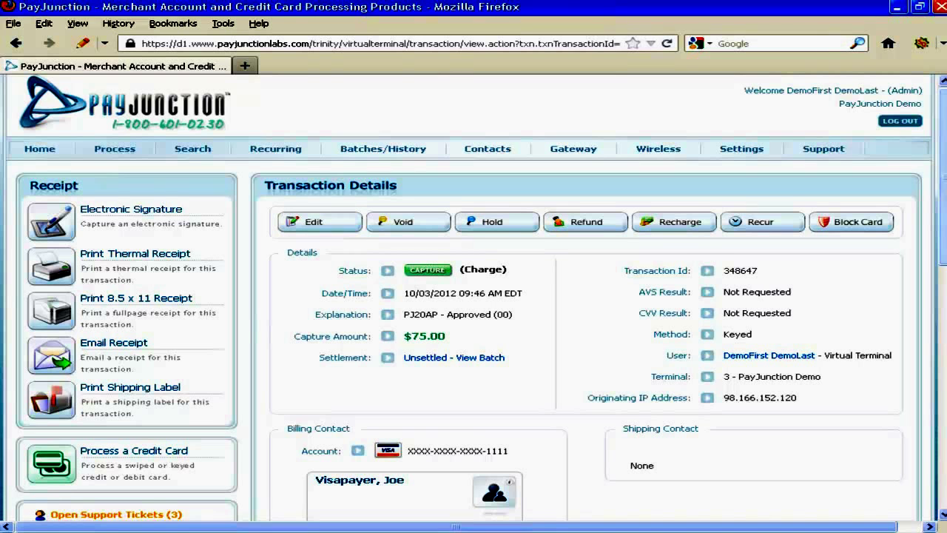
pyautogui.scroll(-4, 474, 296)
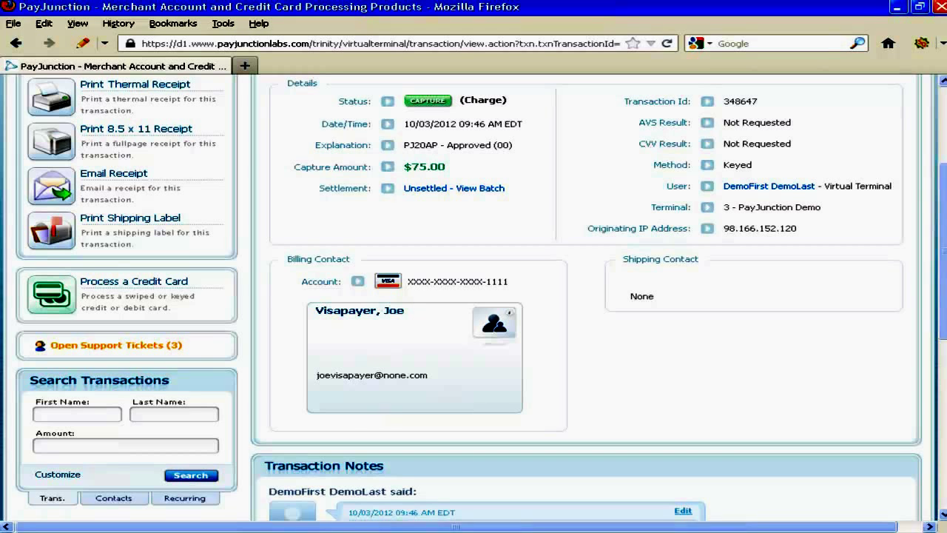
pyautogui.click(941, 114)
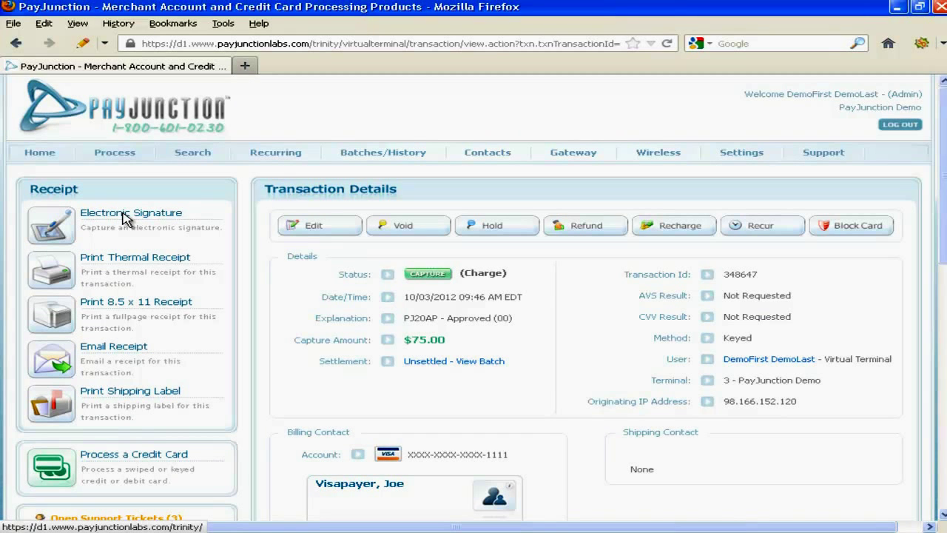
pyautogui.click(126, 218)
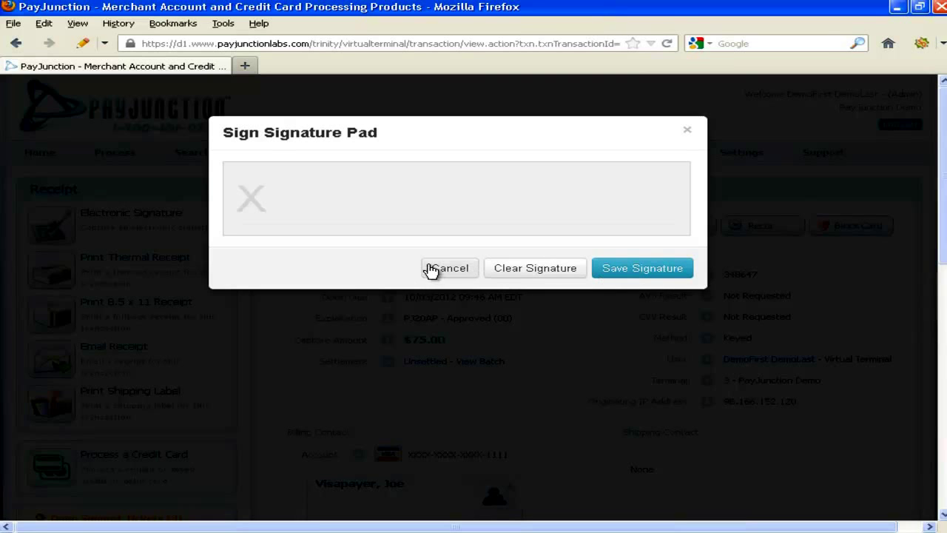
pyautogui.click(438, 271)
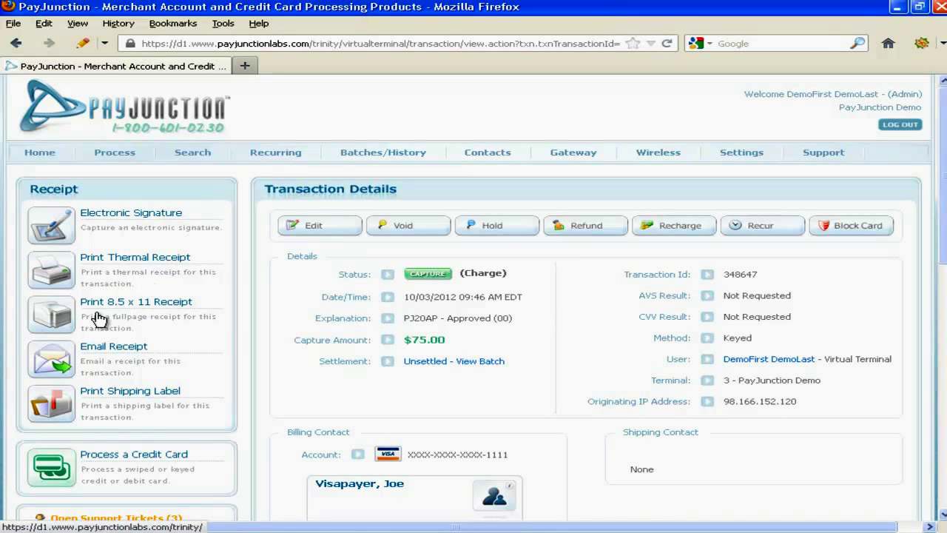
pyautogui.click(112, 351)
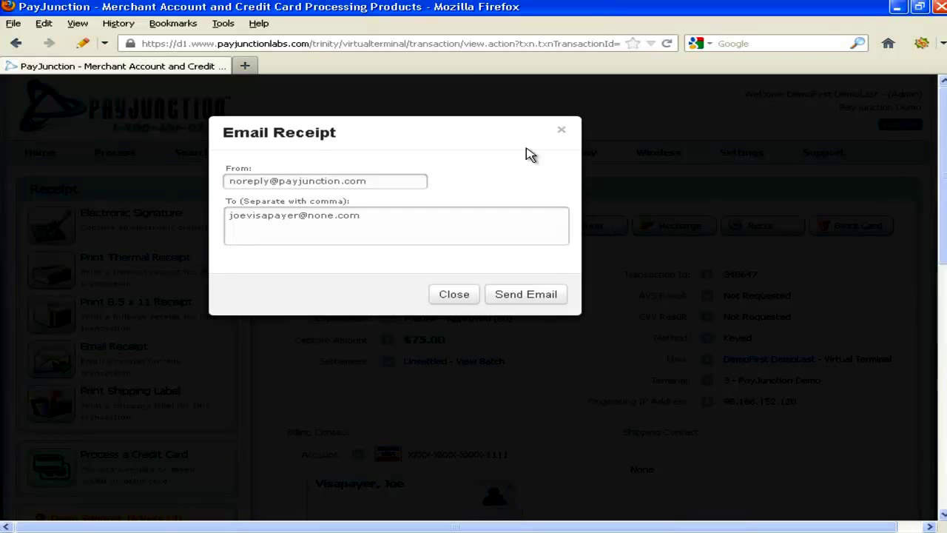
pyautogui.click(562, 131)
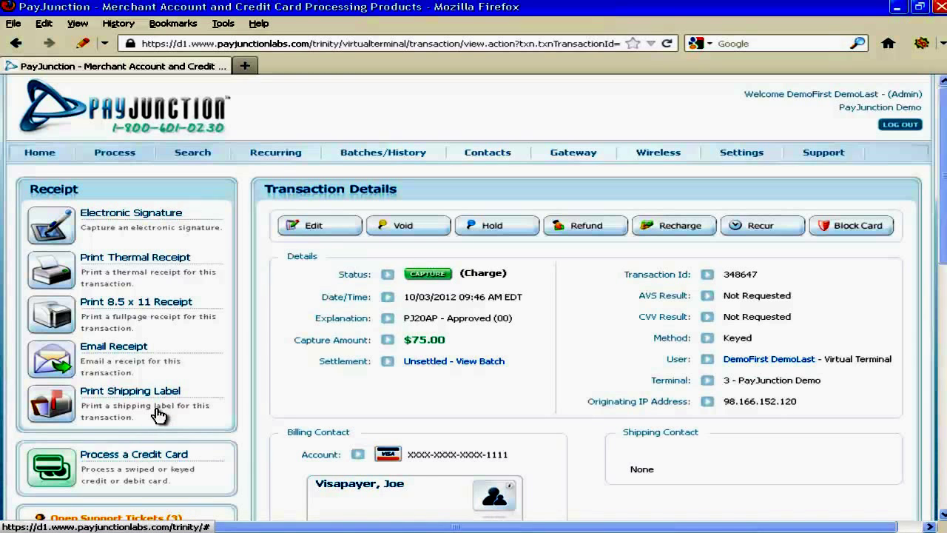
pyautogui.scroll(-1, 474, 296)
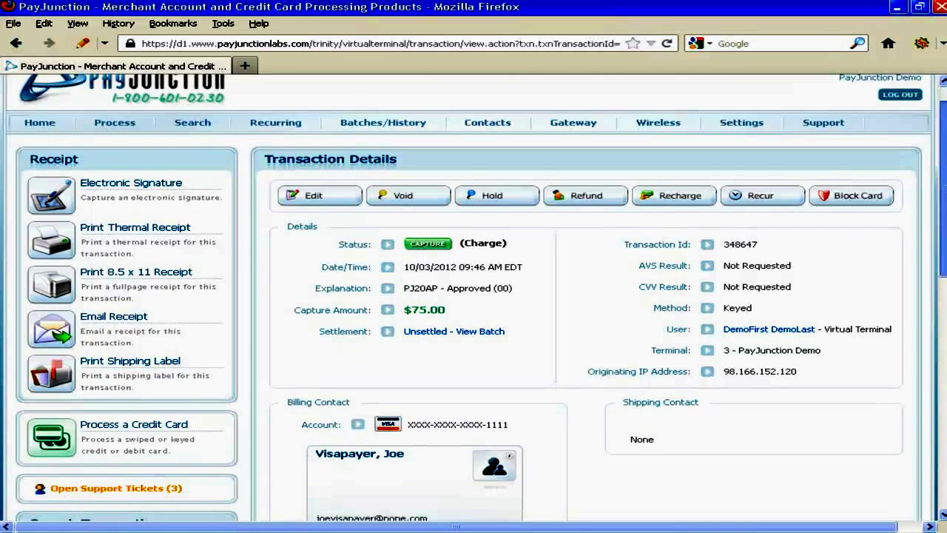
pyautogui.scroll(-5, 473, 296)
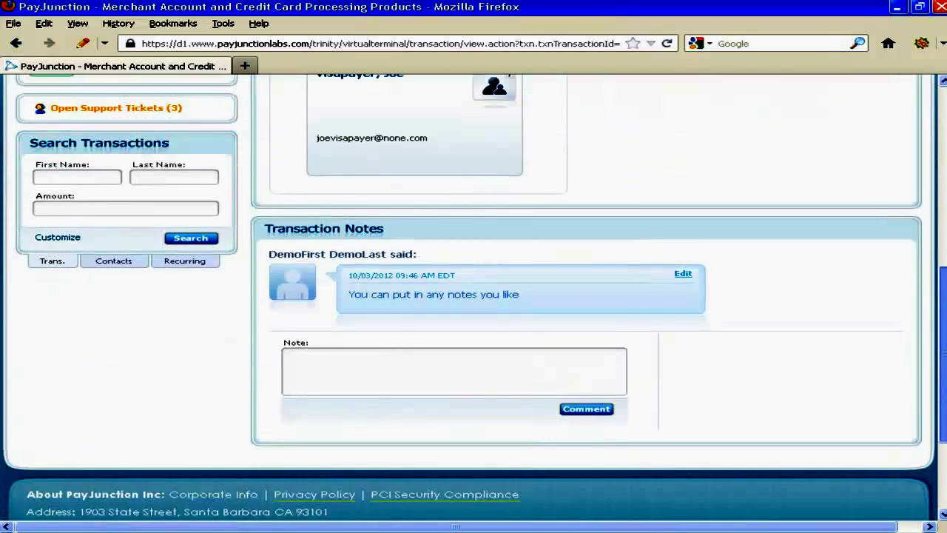
pyautogui.moveTo(944, 384); pyautogui.dragTo(944, 354)
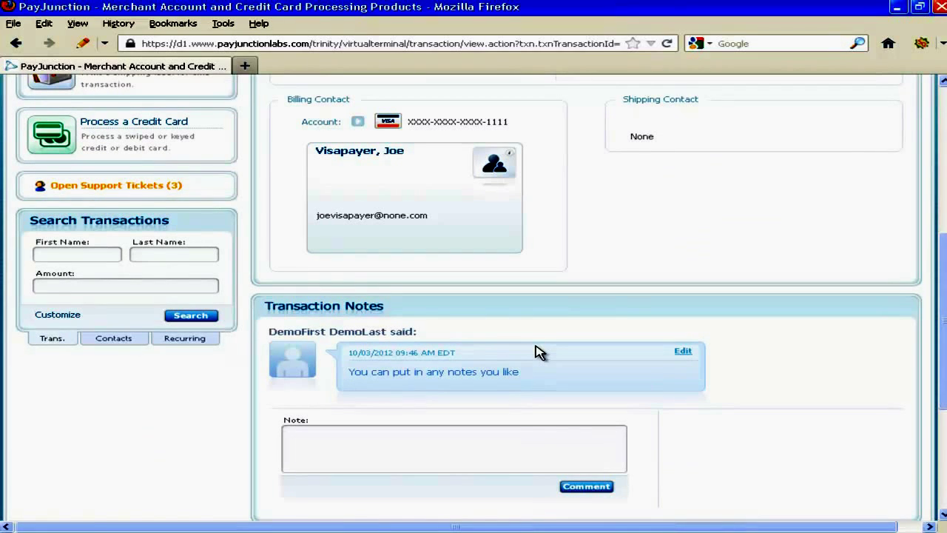
pyautogui.tripleClick(434, 372)
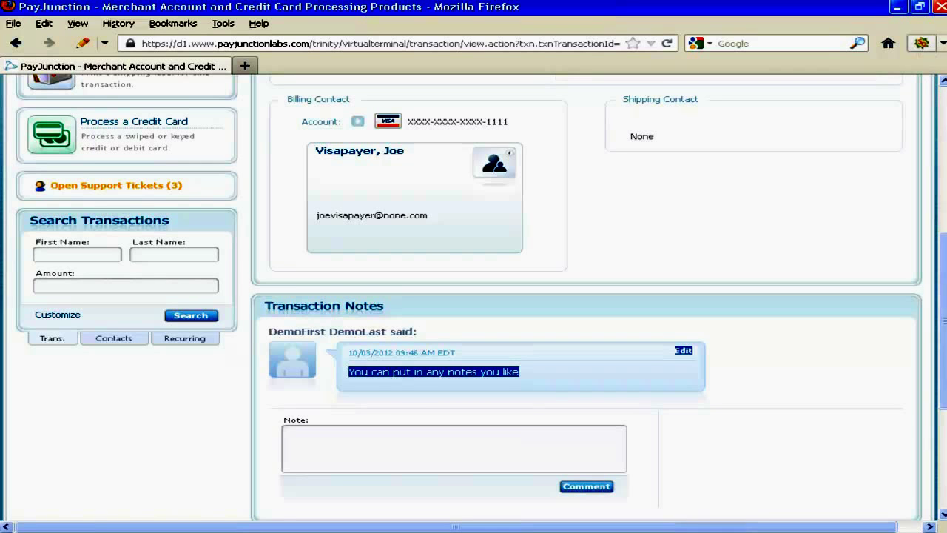
pyautogui.scroll(8, 474, 296)
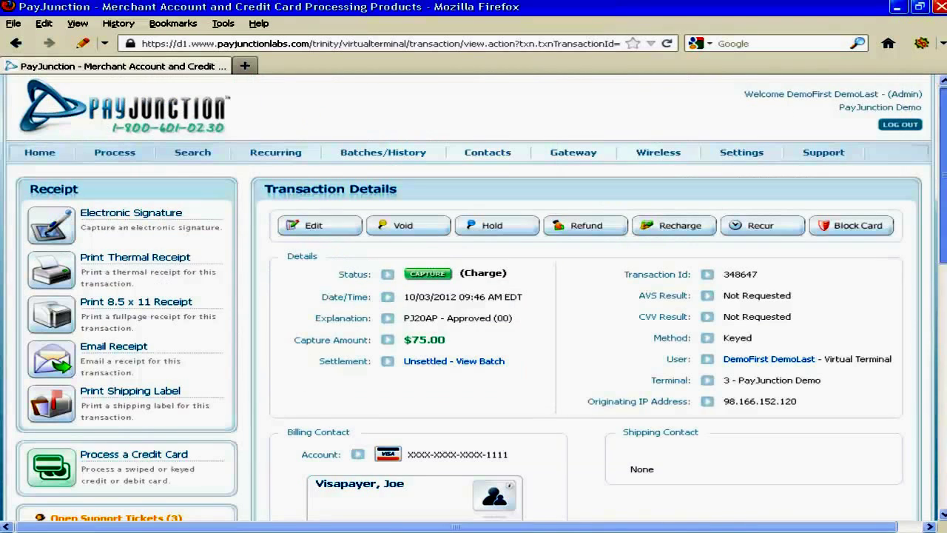
pyautogui.scroll(-3, 474, 296)
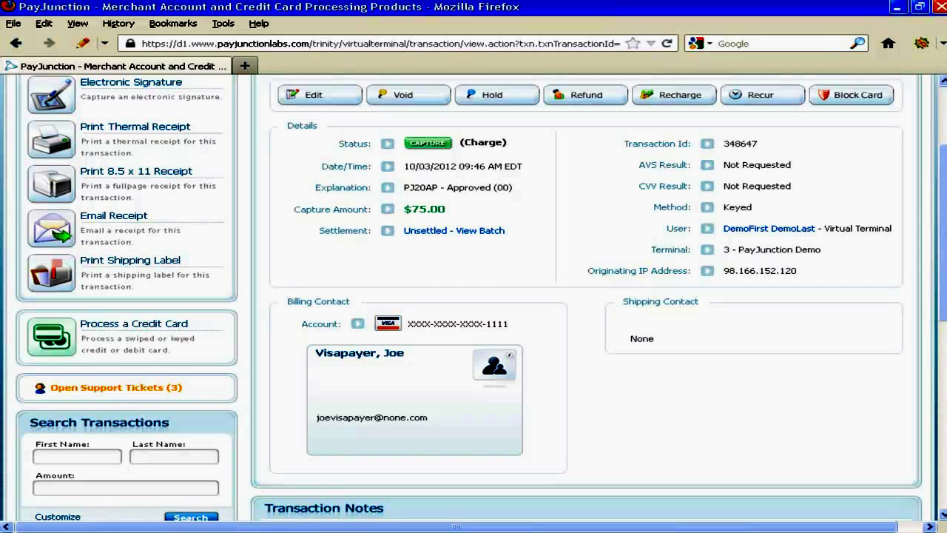
pyautogui.scroll(3, 473, 296)
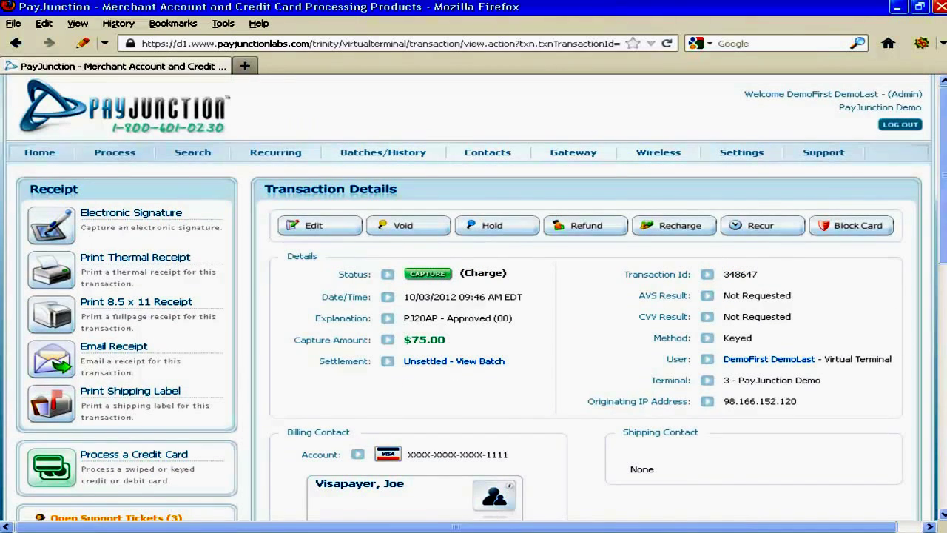
# Go back to the Home dashboard and put the cursor in the Search Transactions Last Name field.
pyautogui.click(37, 154)
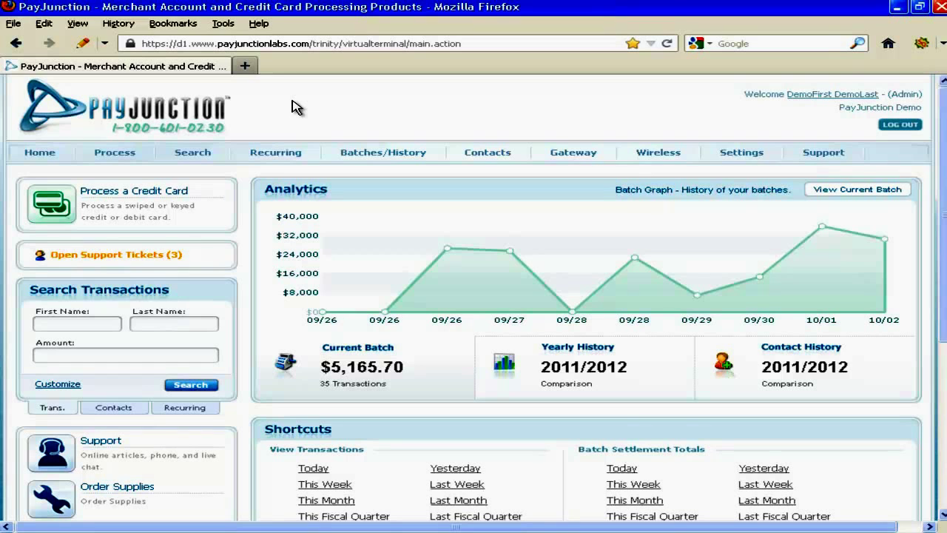
pyautogui.moveTo(192, 154)
pyautogui.click(144, 320)
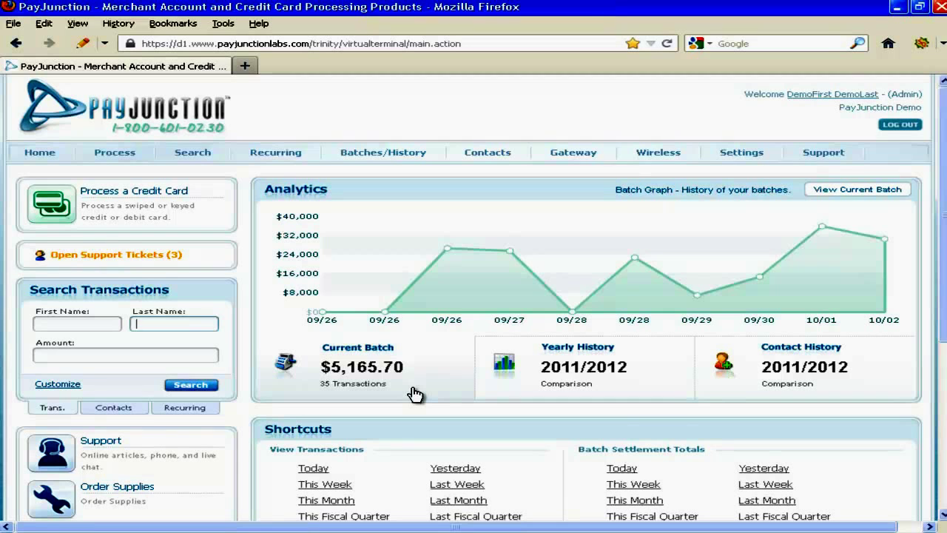
# Search transactions by the customer's last name, listing charges of $75.00, $75.00 and $60.00.
pyautogui.write('visap')
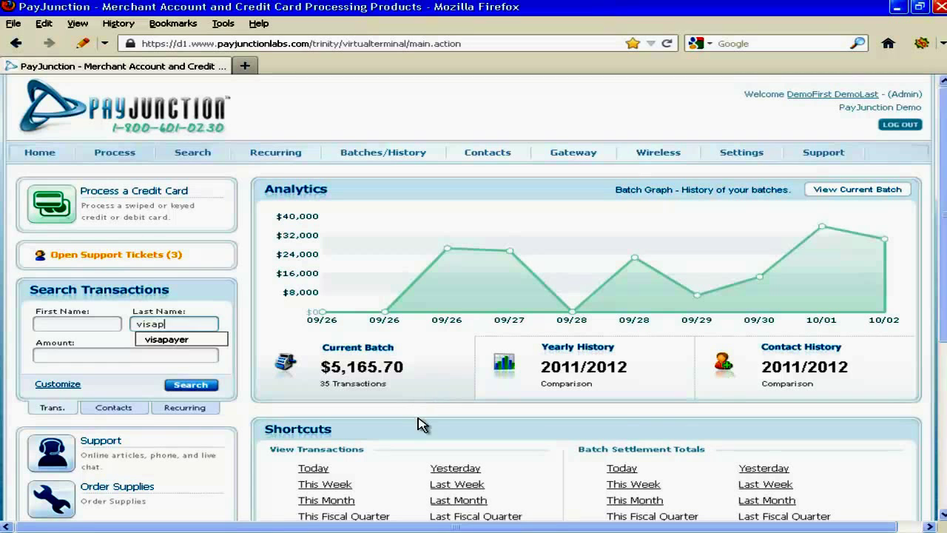
pyautogui.click(168, 339)
pyautogui.click(181, 385)
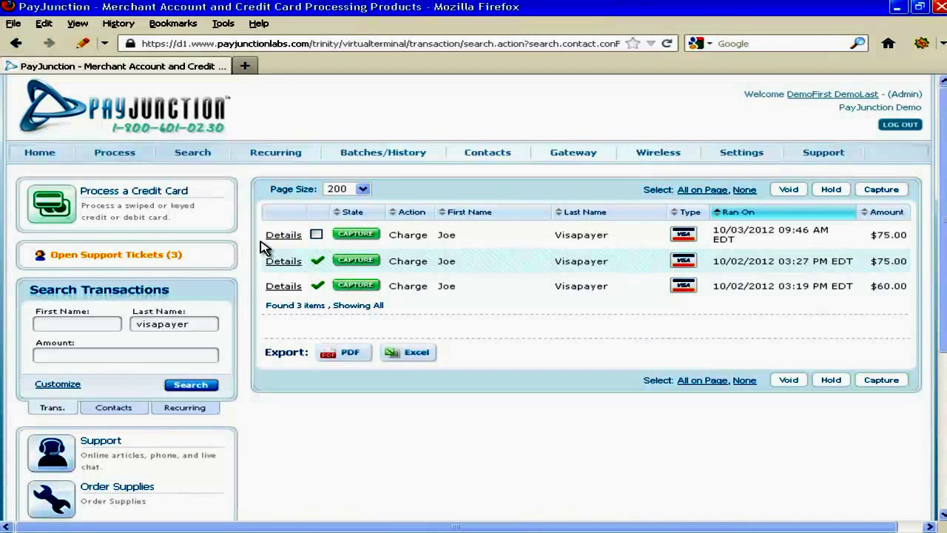
pyautogui.moveTo(281, 265)
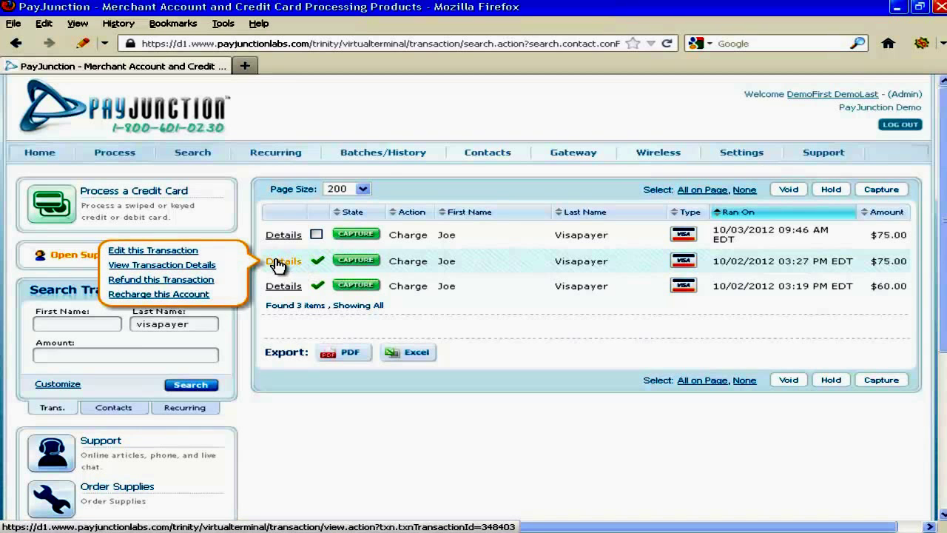
# Start a new charge on the customer's card, change the amount from 75.00 to 60.00, and process it.
pyautogui.click(177, 294)
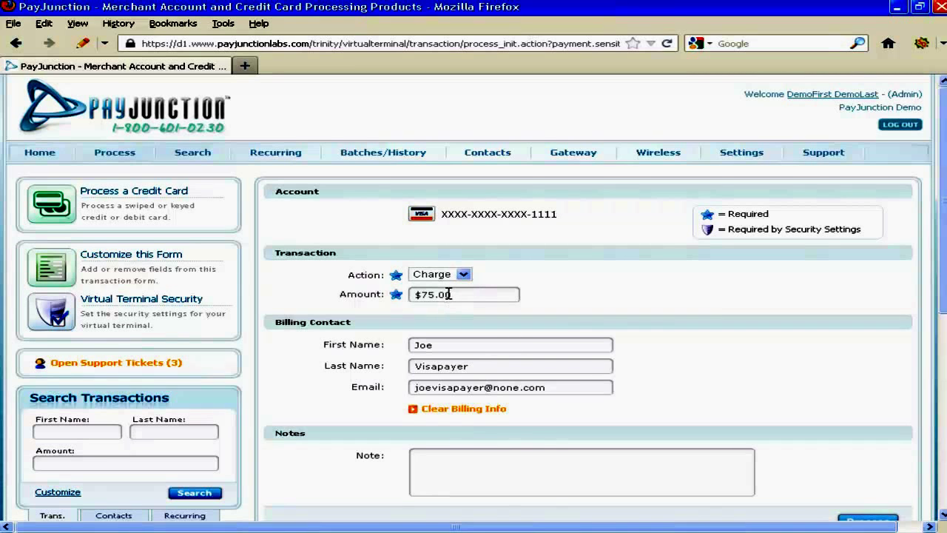
pyautogui.moveTo(450, 295); pyautogui.dragTo(379, 298)
pyautogui.press('BackSpace')
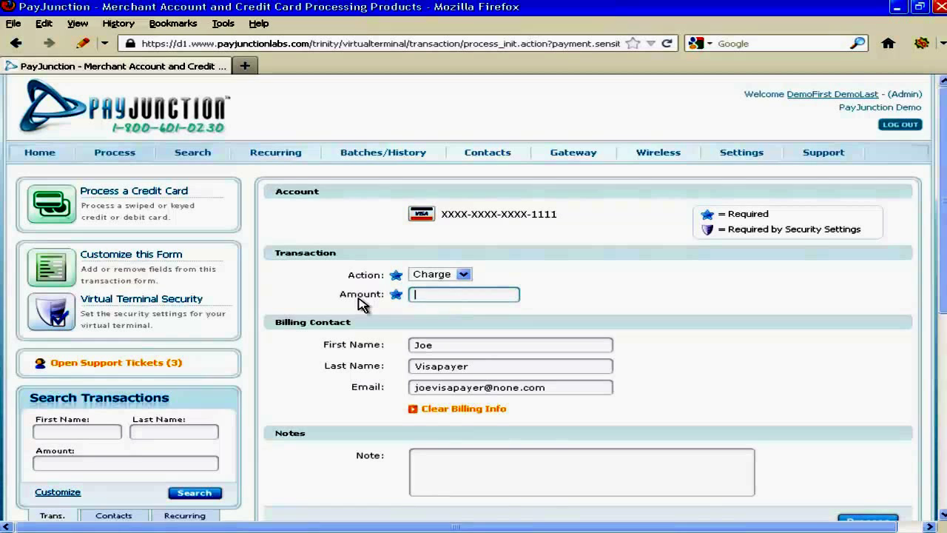
pyautogui.write('60.00')
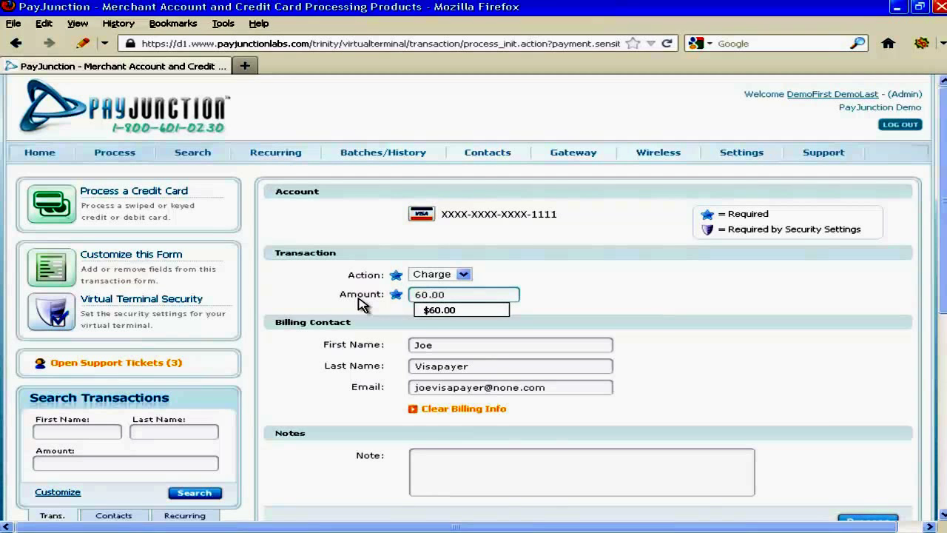
pyautogui.click(464, 297)
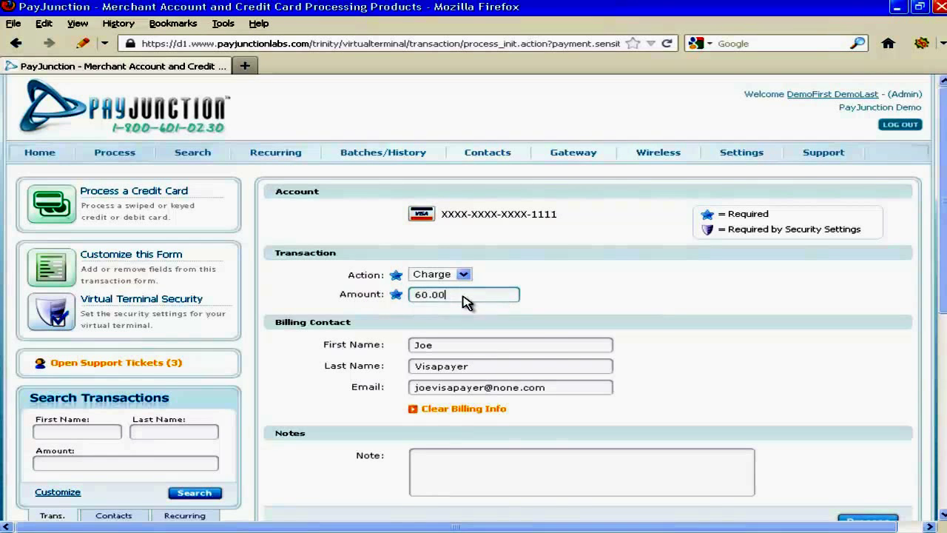
pyautogui.click(466, 302)
pyautogui.scroll(-7, 466, 302)
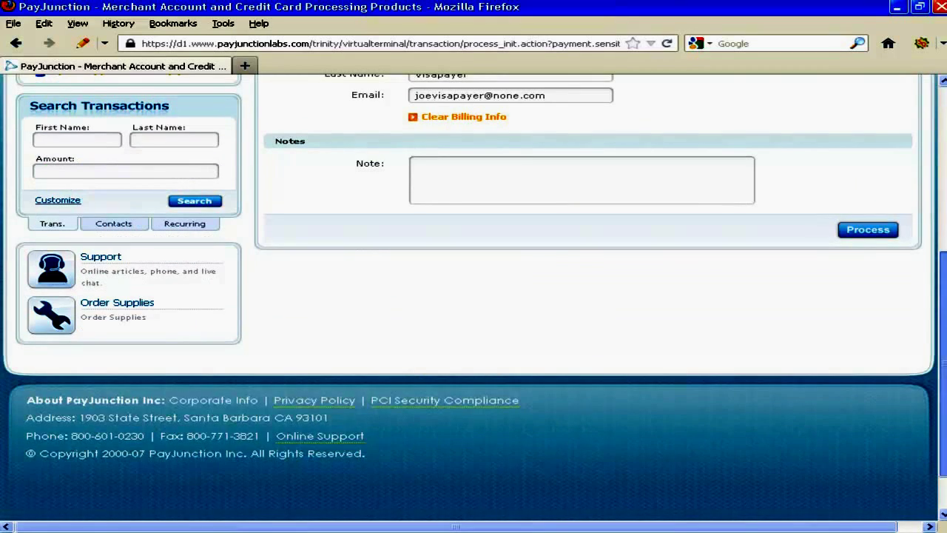
pyautogui.scroll(7, 474, 296)
pyautogui.scroll(-1, 473, 296)
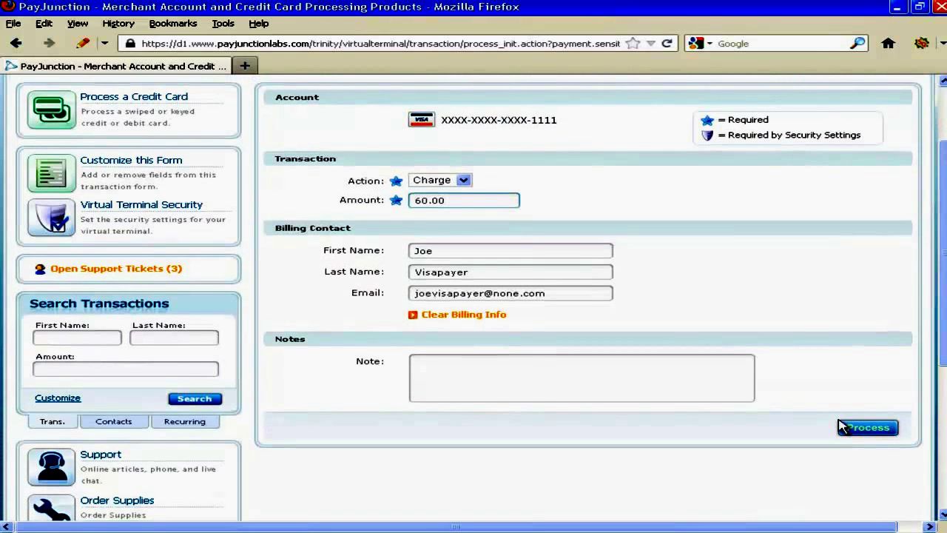
pyautogui.click(881, 435)
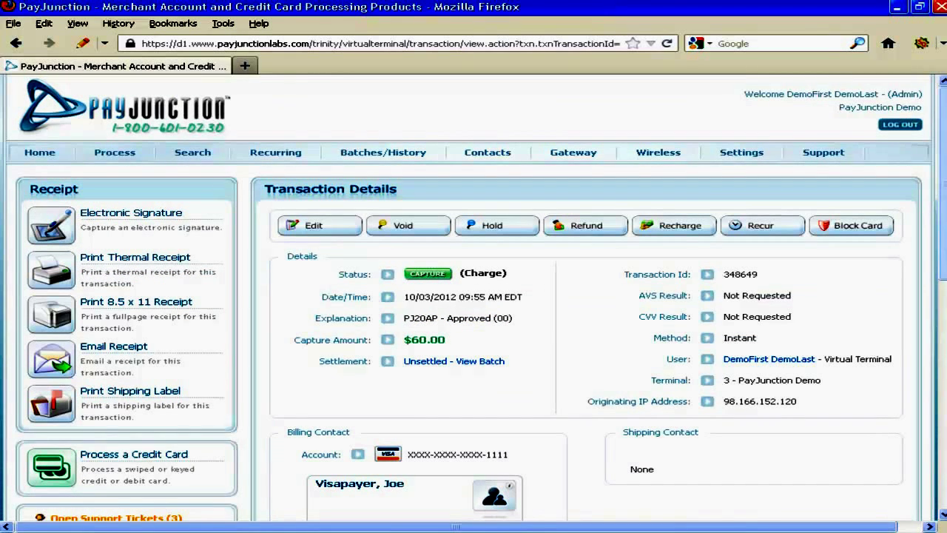
pyautogui.scroll(-4, 474, 296)
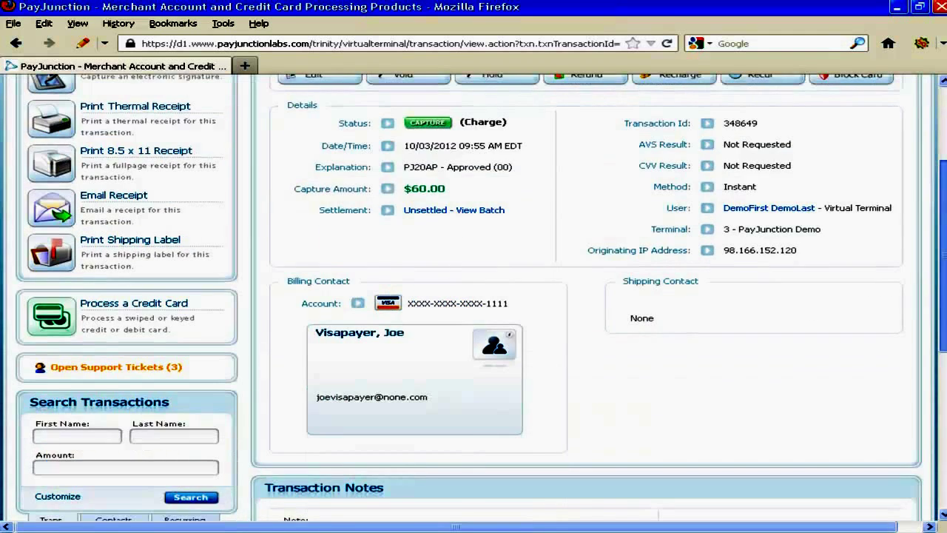
pyautogui.scroll(4, 473, 296)
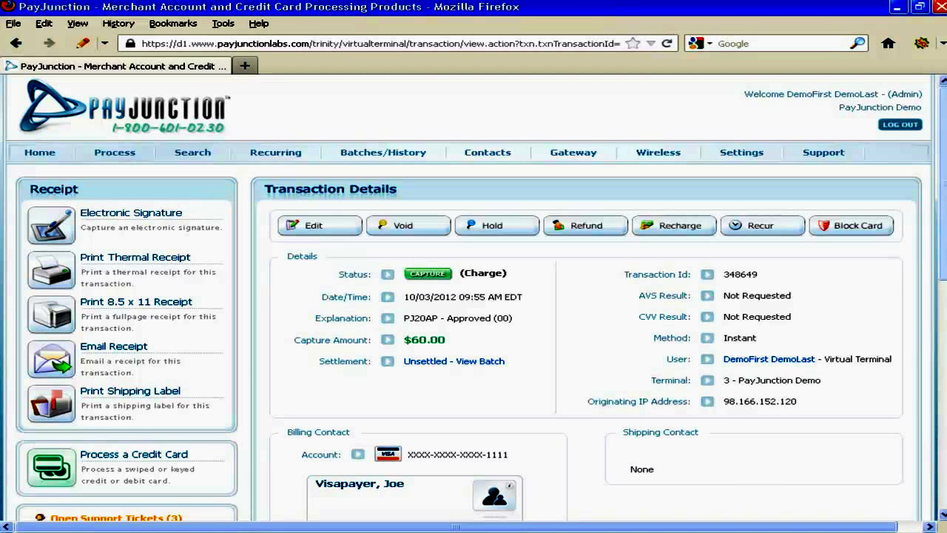
# Choose Add Recurring Card from the Recurring menu.
pyautogui.moveTo(276, 154)
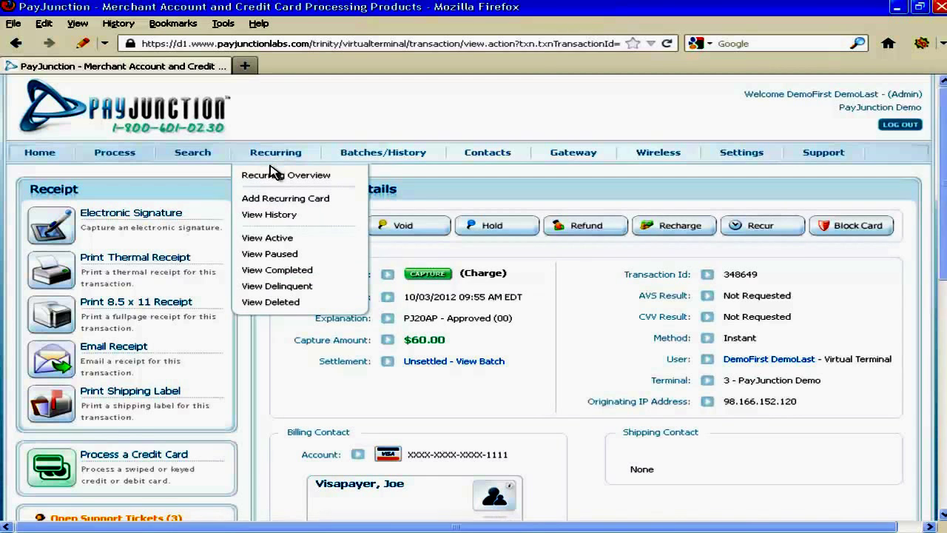
pyautogui.click(275, 201)
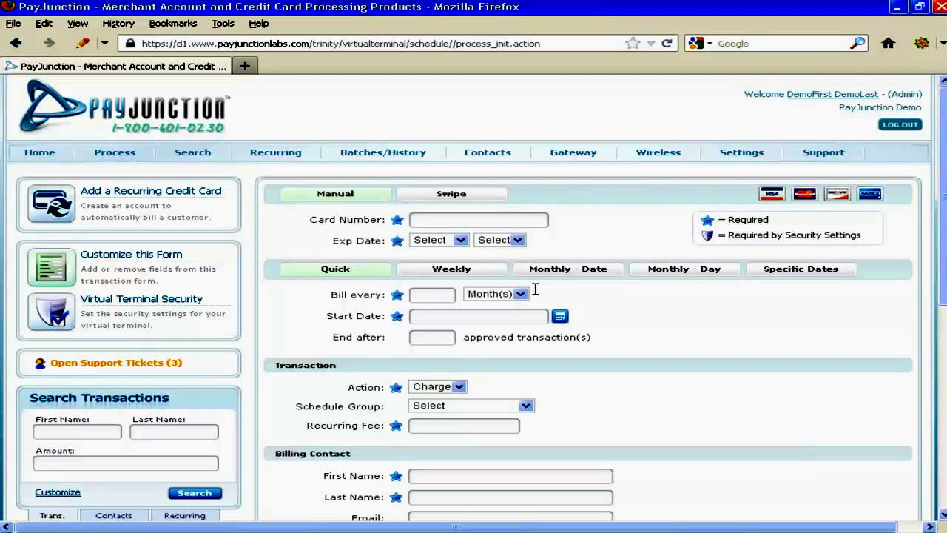
# Set the Bill every field to 3 Month(s).
pyautogui.click(430, 290)
pyautogui.write('3')
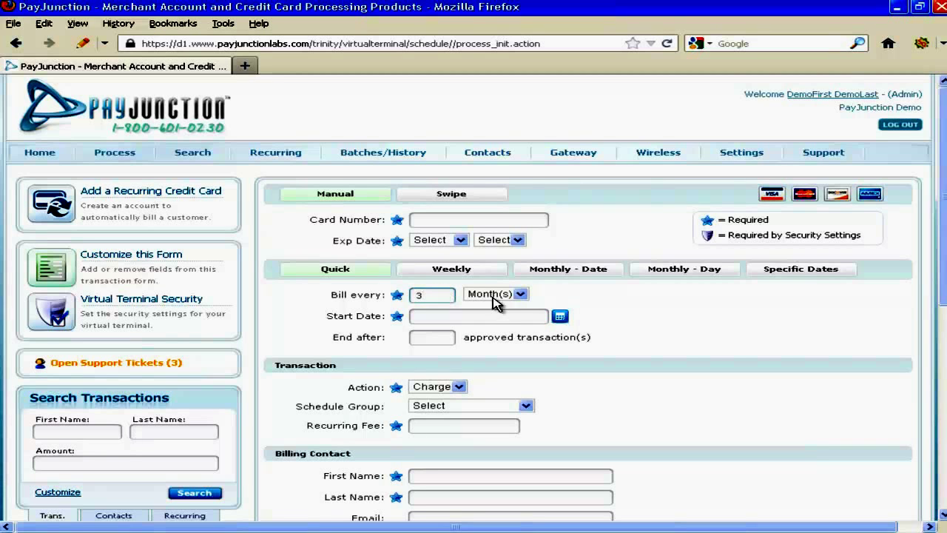
pyautogui.click(521, 294)
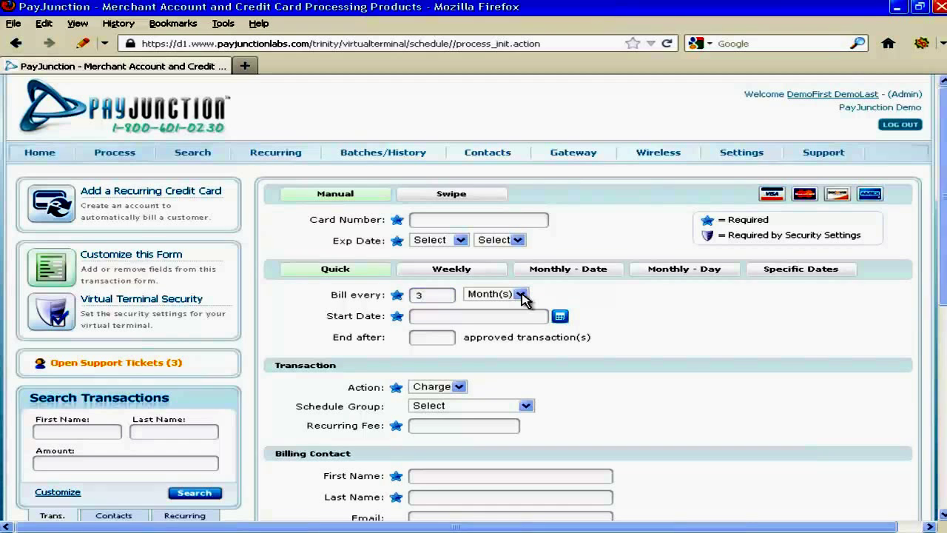
pyautogui.click(521, 295)
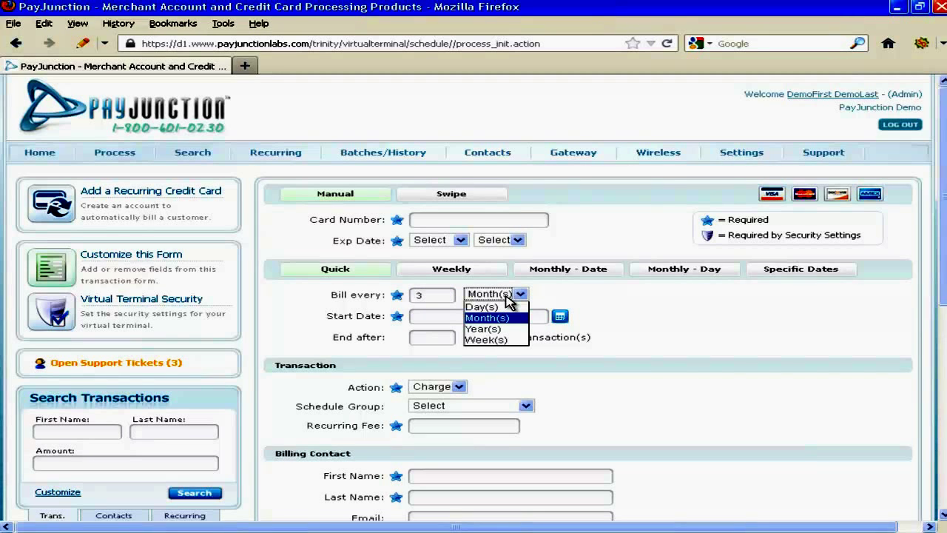
pyautogui.click(714, 319)
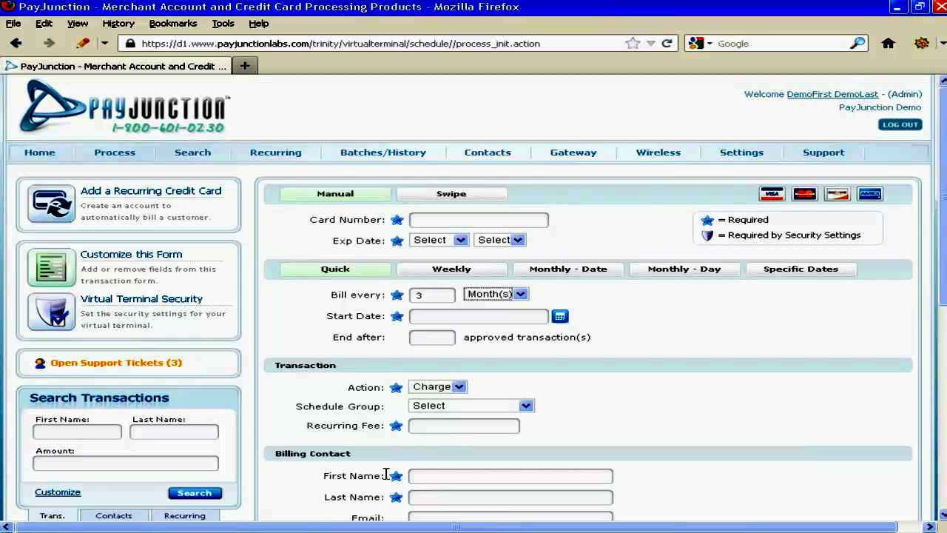
# Enter 75.00 as the recurring fee.
pyautogui.click(444, 428)
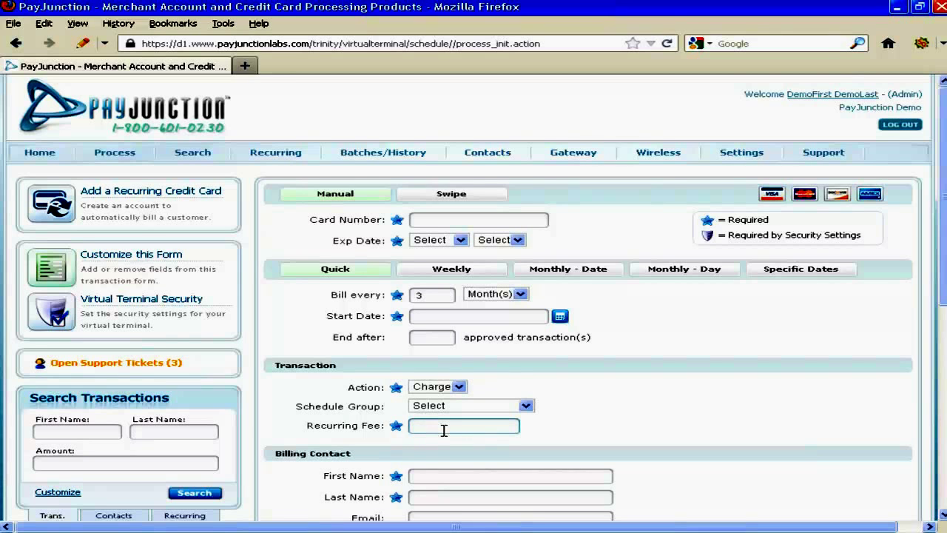
pyautogui.write('75.00')
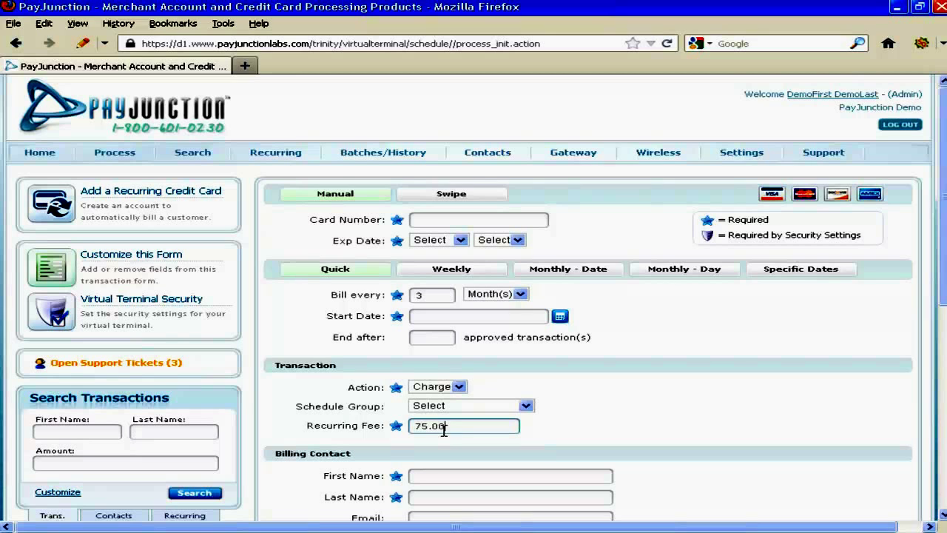